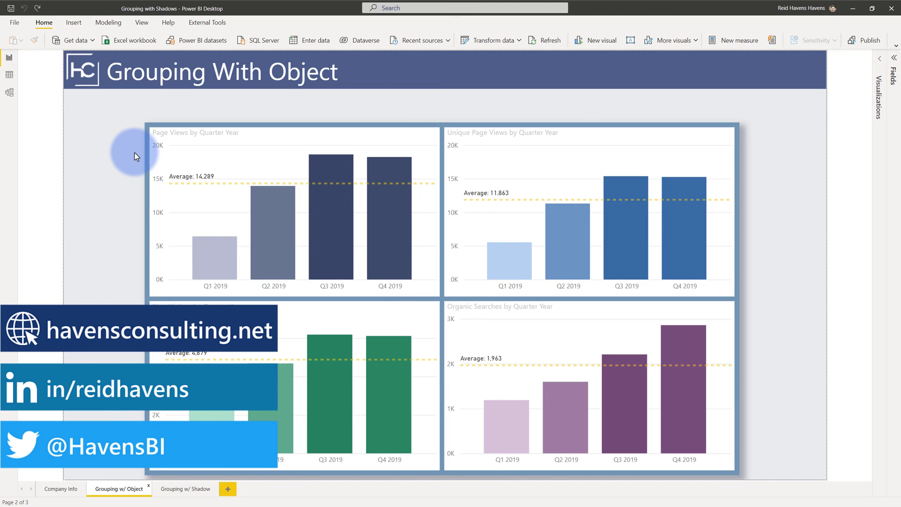
- Show the Selection pane with the Visuals group expanded and widened to show full layer names
click(142, 23)
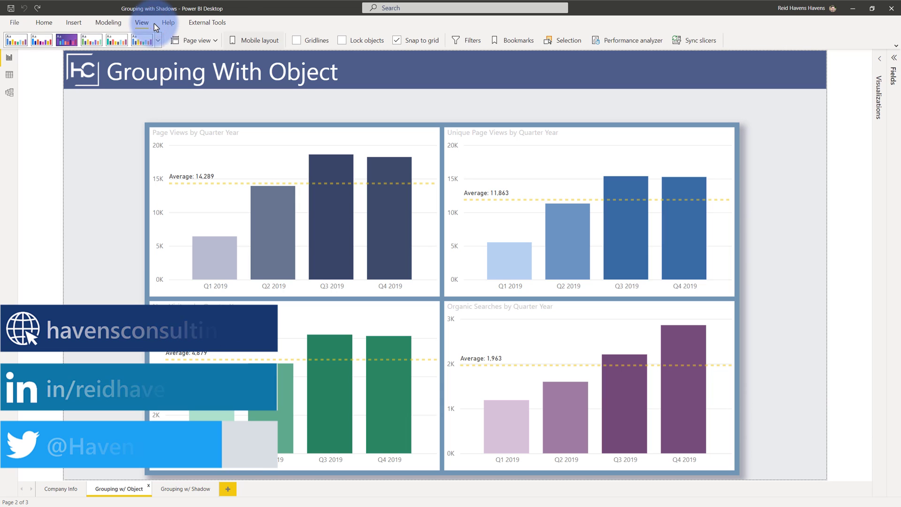
click(550, 40)
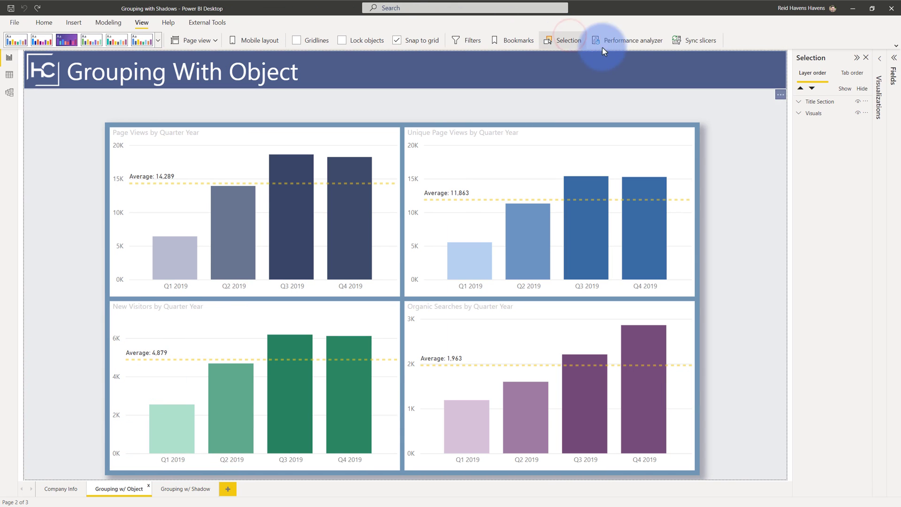
click(799, 120)
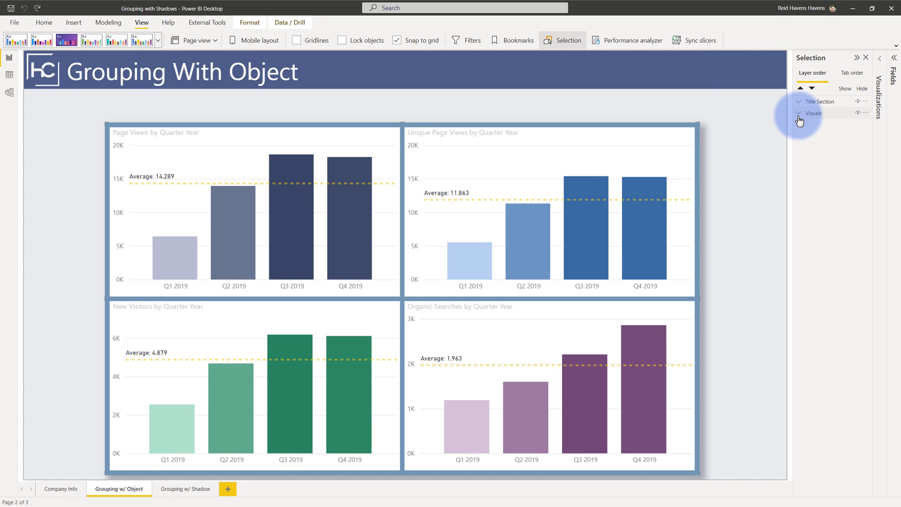
click(799, 114)
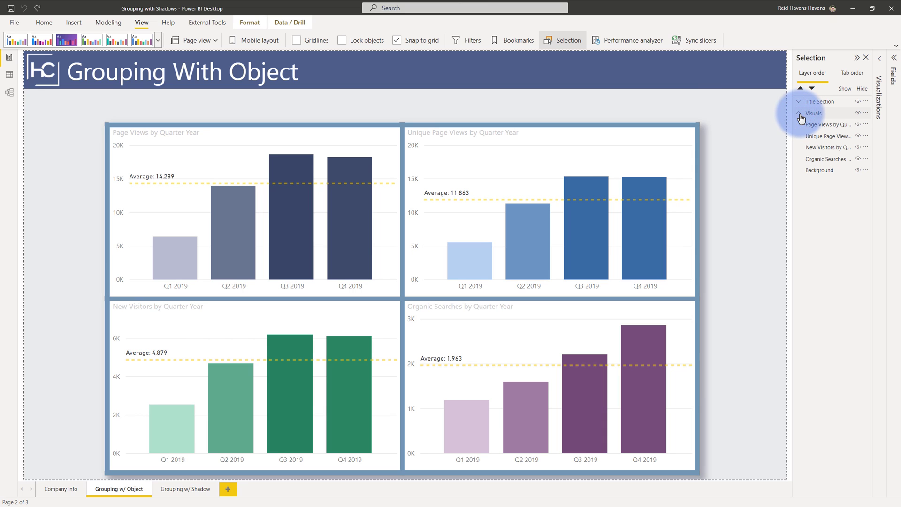
drag(792, 121, 774, 122)
- Select each chart in turn: Page Views, Unique Page Views, New Visitors and Organic Searches
click(813, 124)
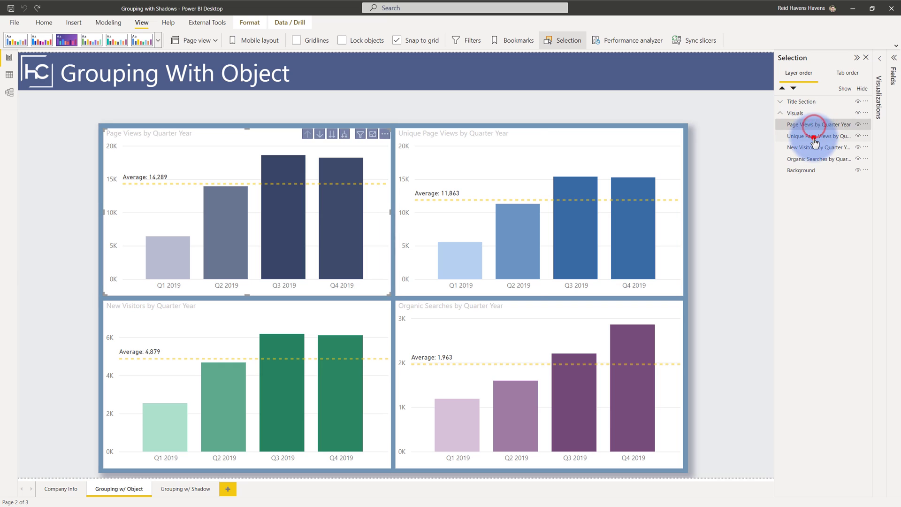
click(813, 136)
click(814, 147)
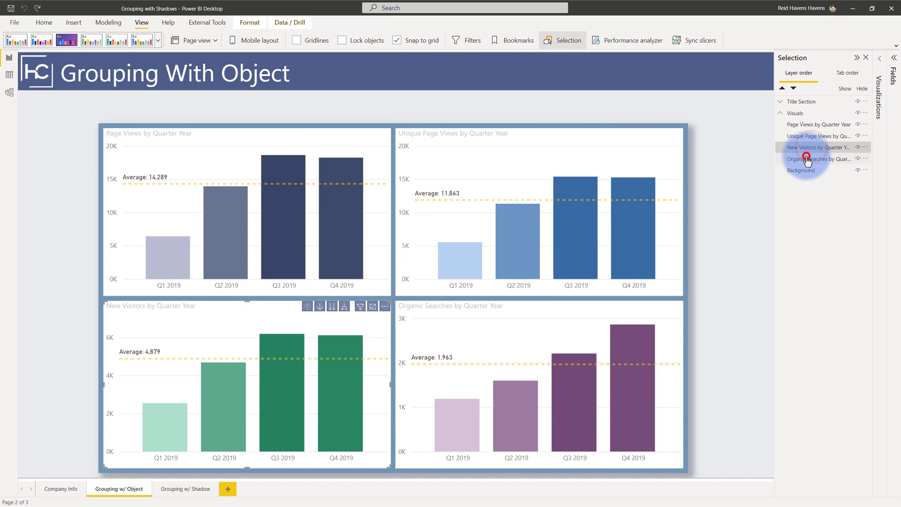
click(806, 158)
- Hide and re-show the Background shape, then select it and expand its Format pane
click(797, 172)
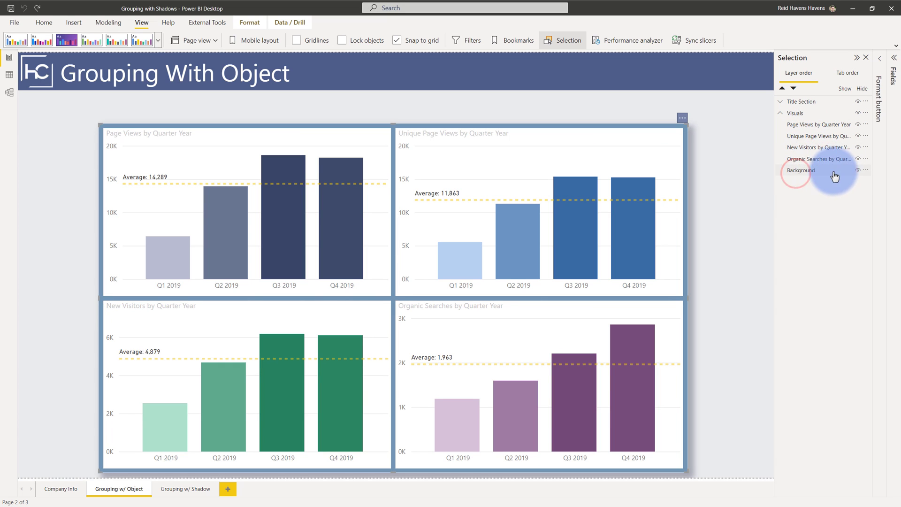
click(858, 170)
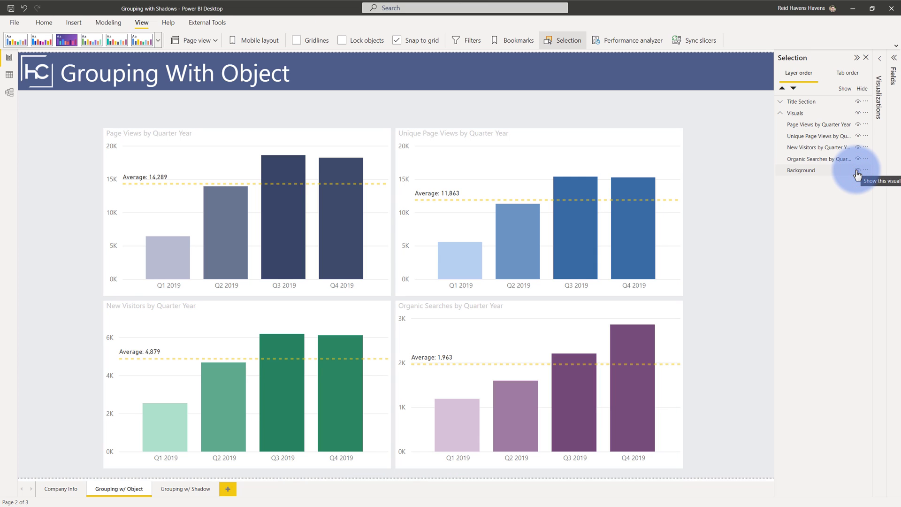
click(857, 170)
click(806, 172)
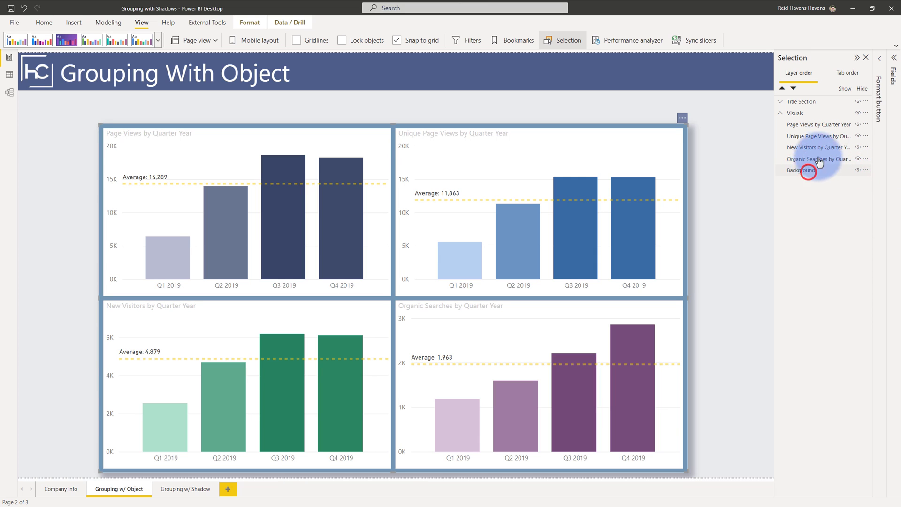
click(878, 65)
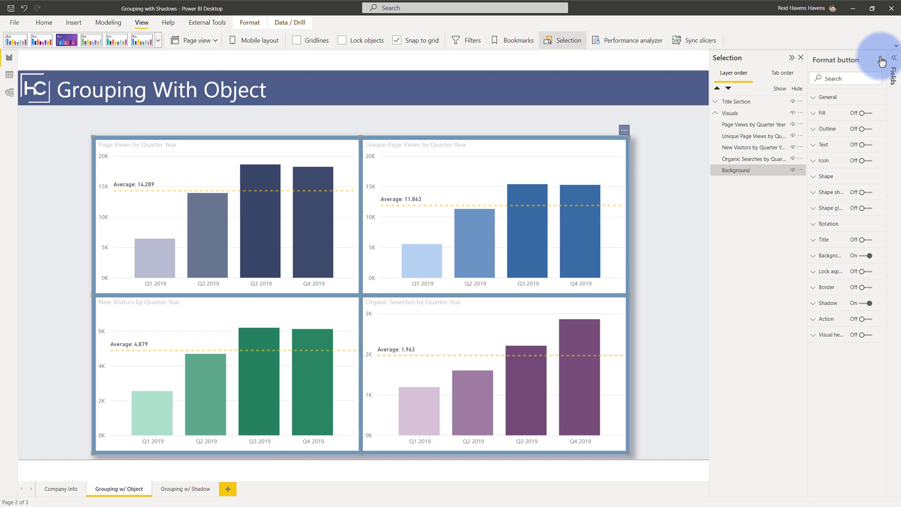
- In Performance analyzer, with Format and Selection panes collapsed, record a refresh of all visuals
click(631, 41)
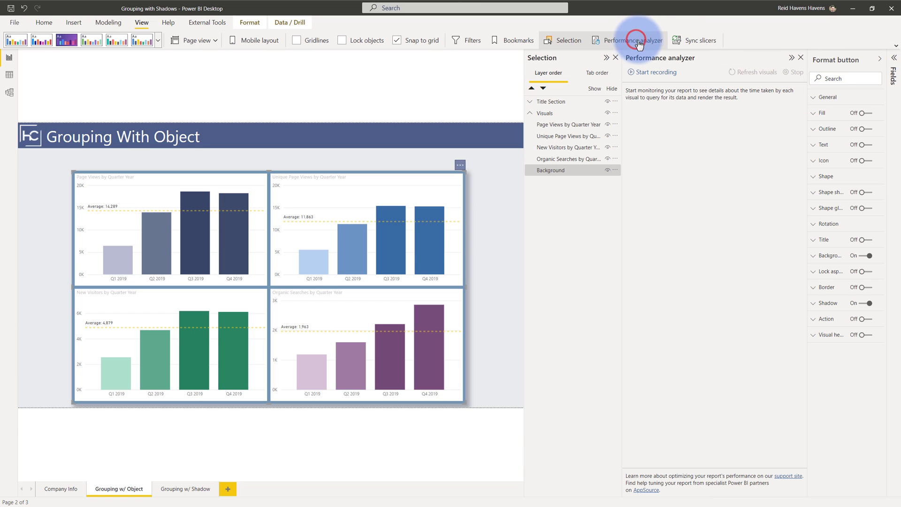
click(880, 58)
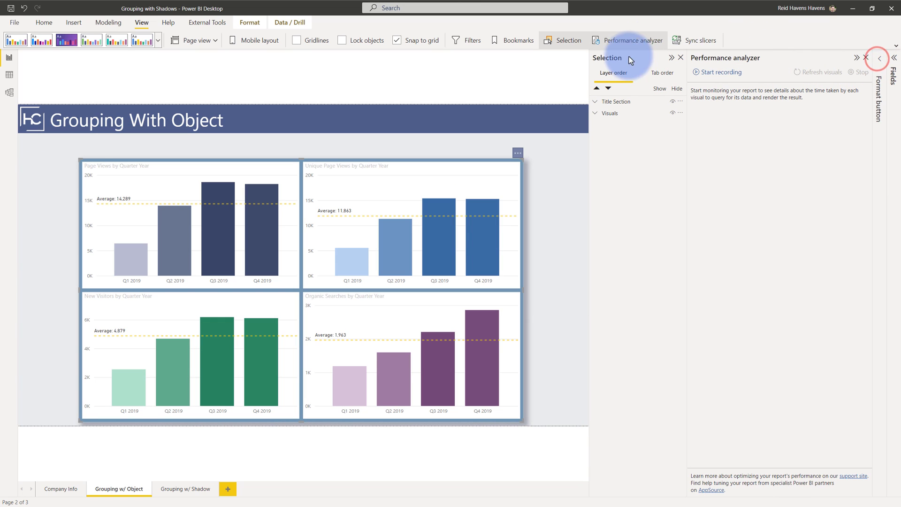
click(607, 58)
click(713, 72)
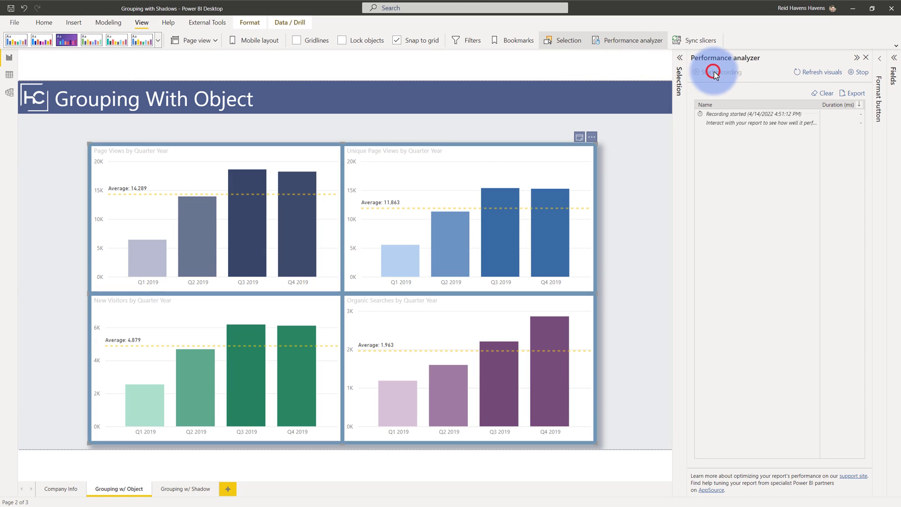
click(796, 75)
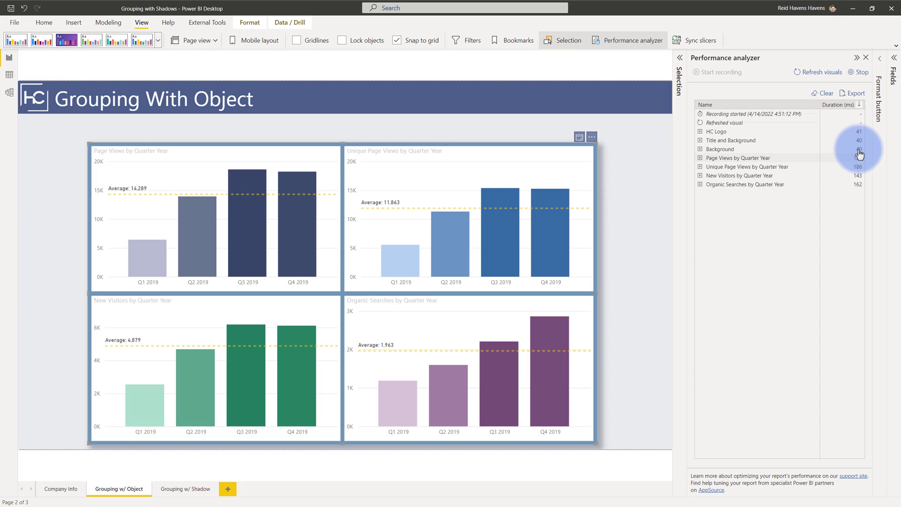
click(866, 57)
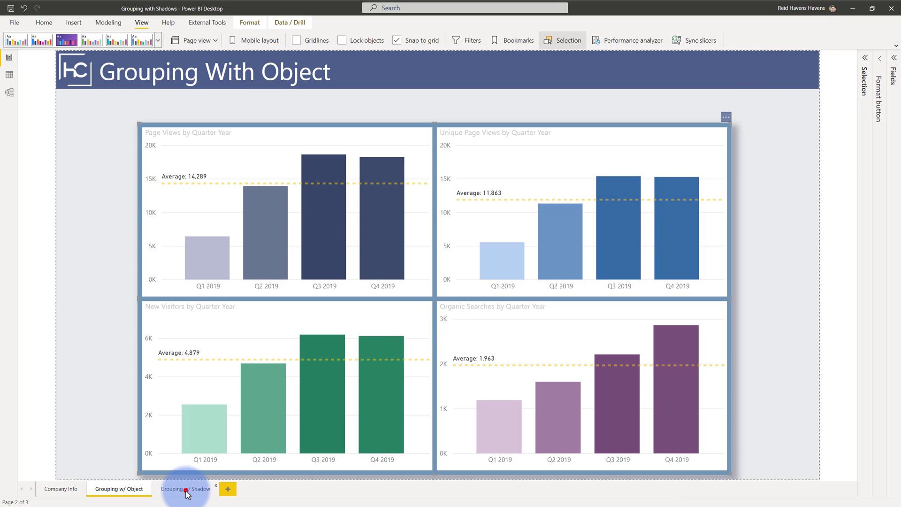
click(185, 489)
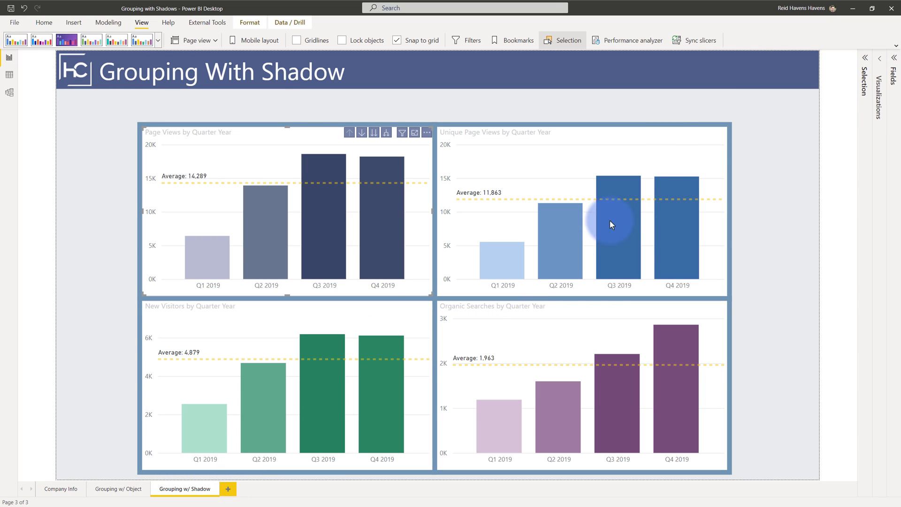
click(865, 59)
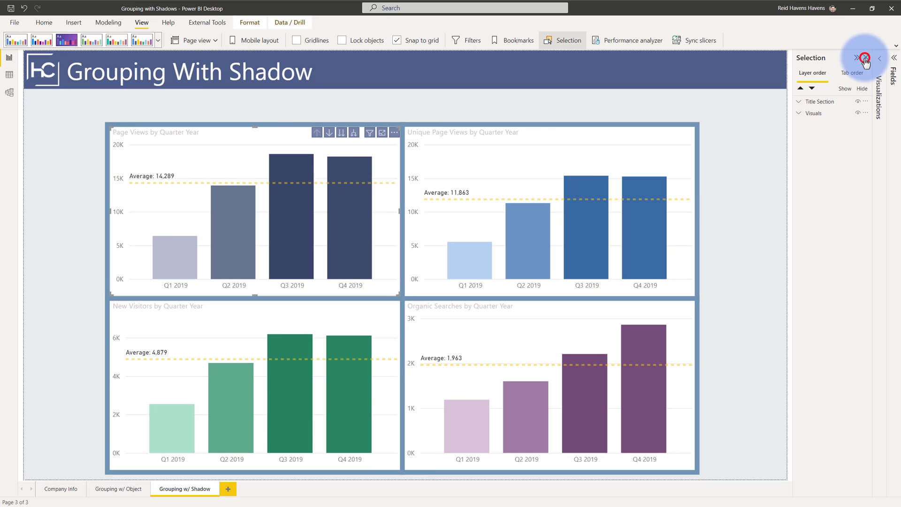
click(798, 113)
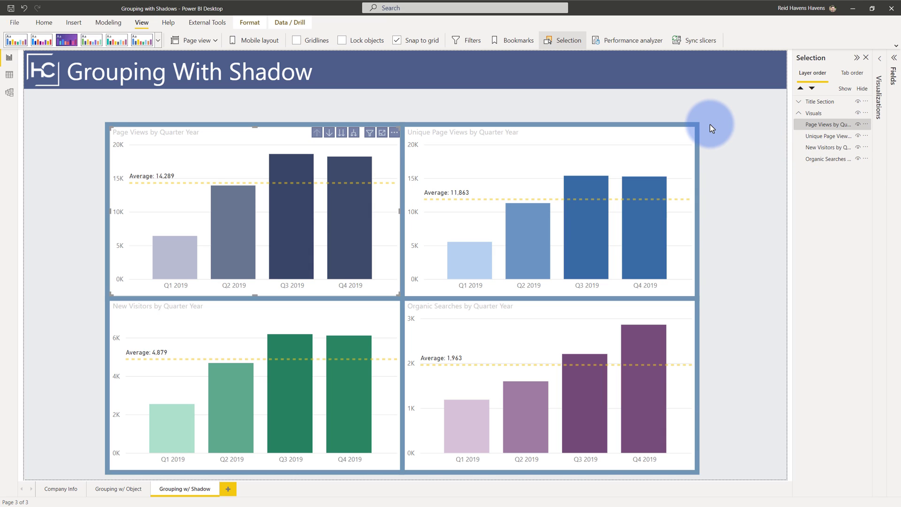
click(465, 154)
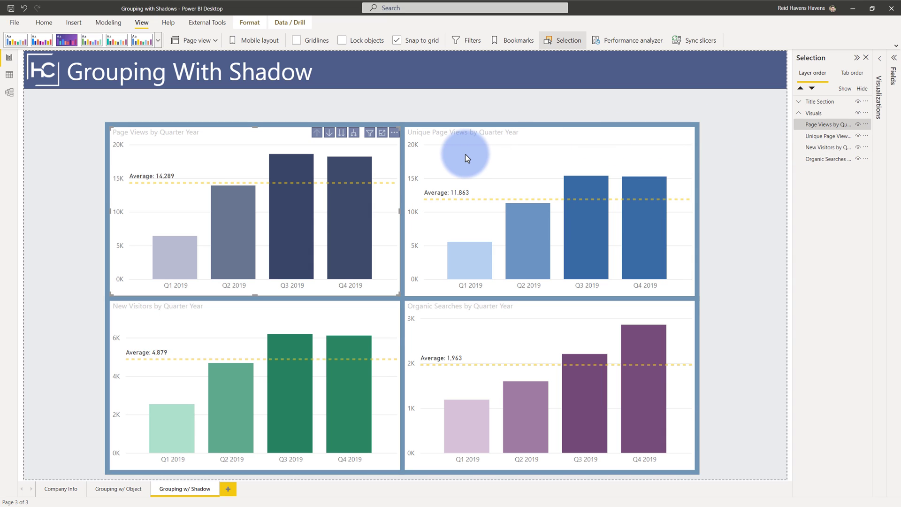
click(857, 125)
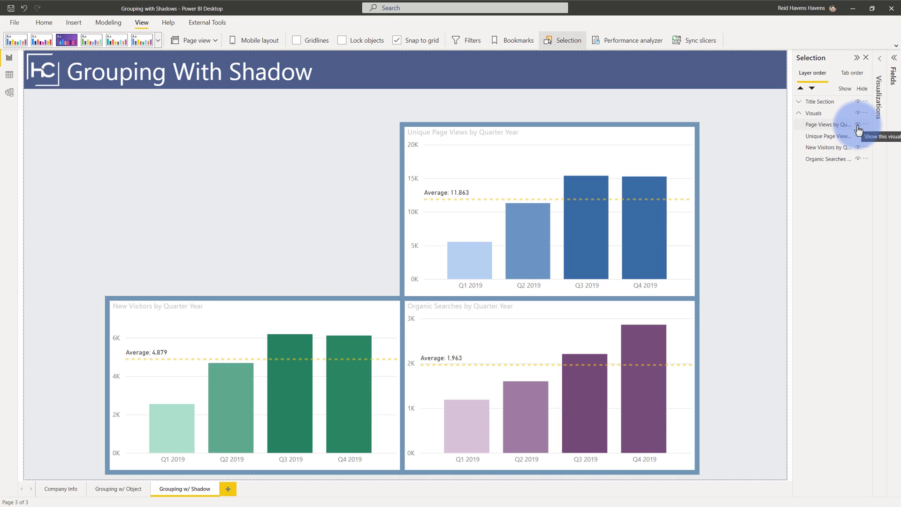
click(858, 126)
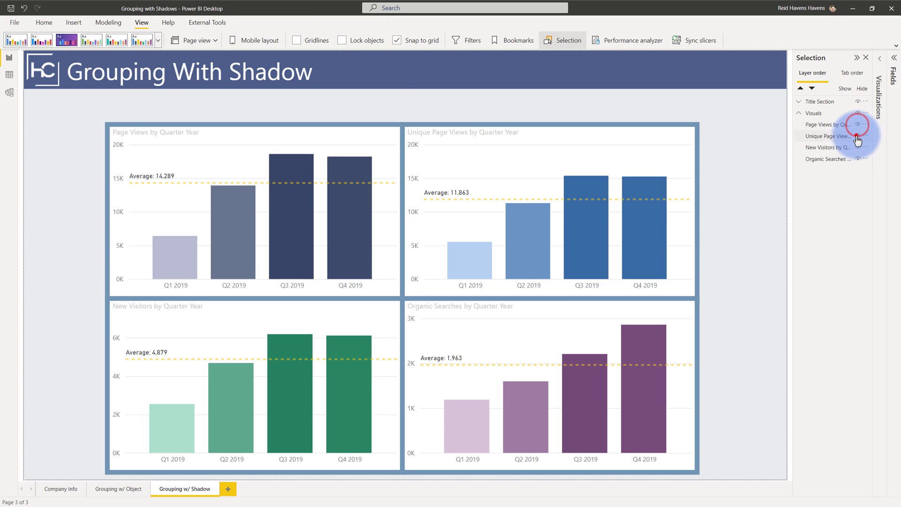
click(857, 137)
click(857, 136)
click(858, 148)
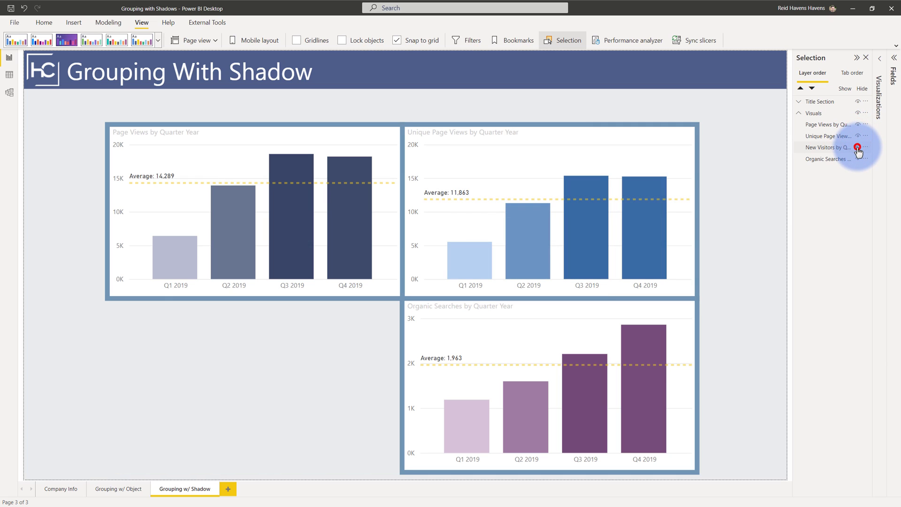
click(857, 148)
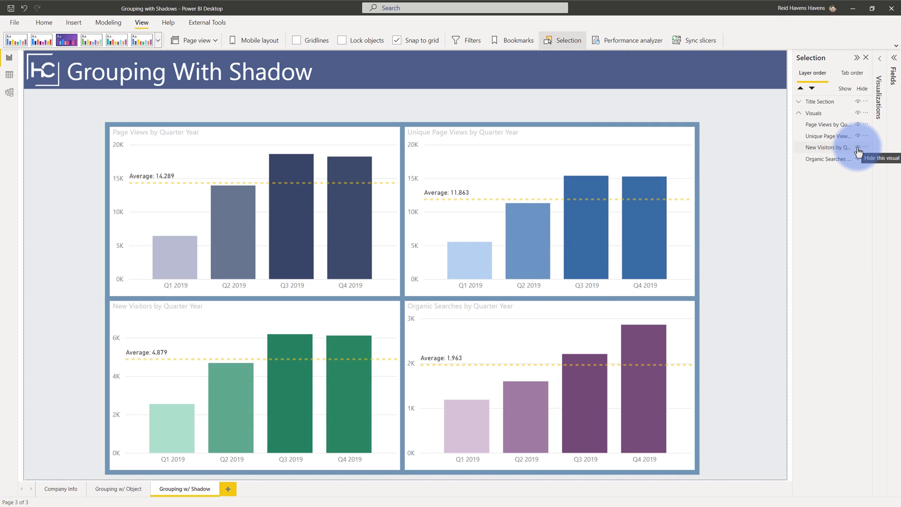
- Select the Page Views by Quarter Year chart and show its Format settings
click(817, 127)
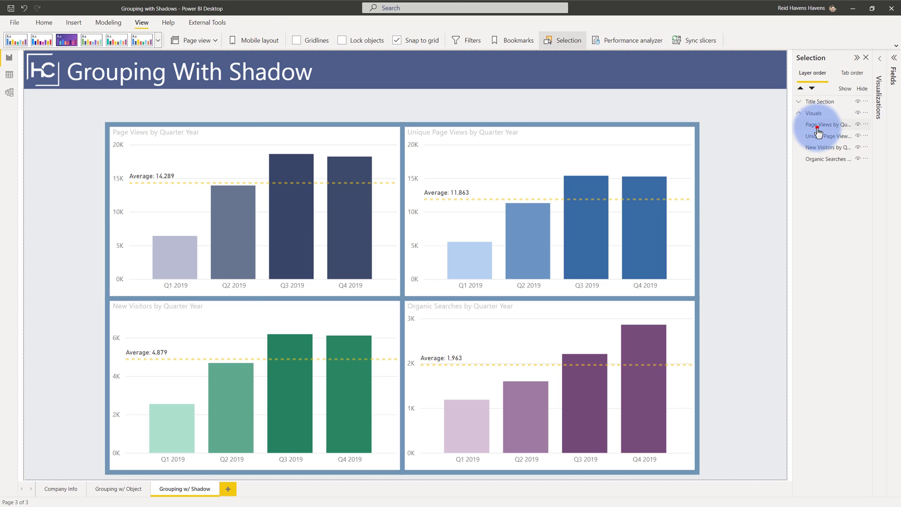
click(880, 59)
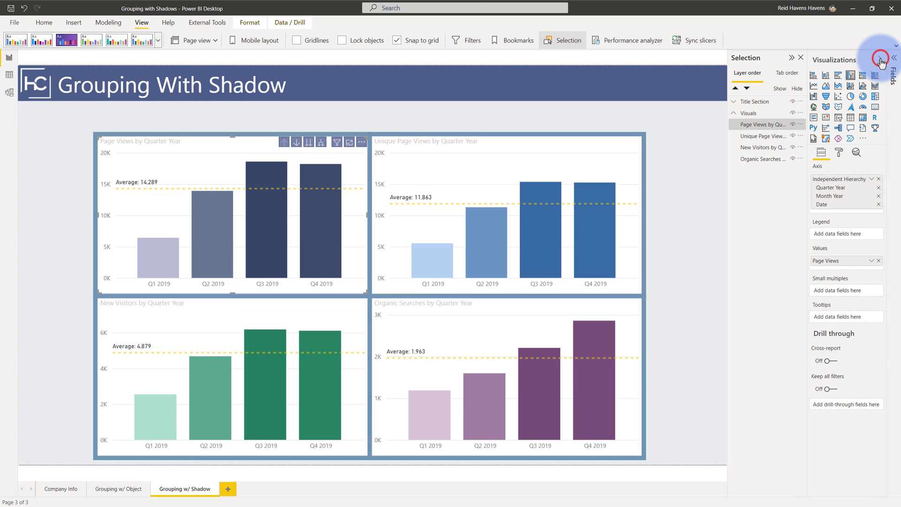
click(841, 152)
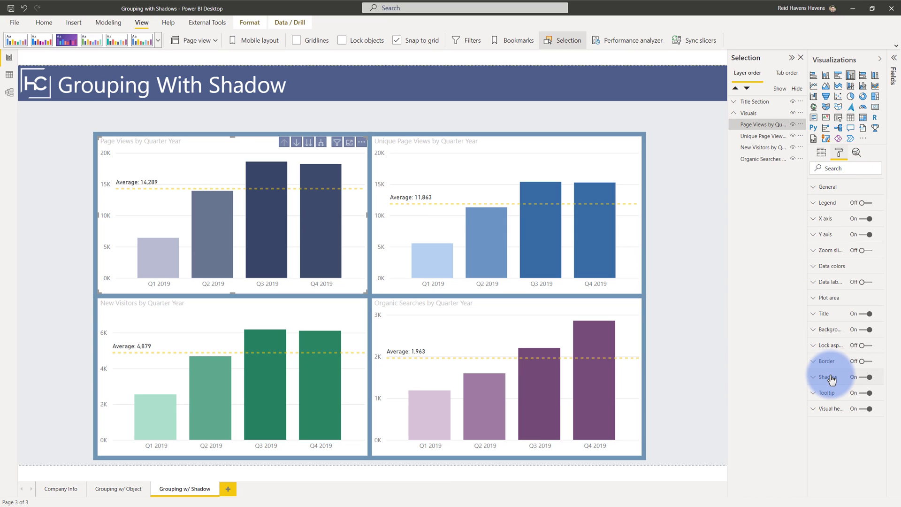
- Try toggling the chart's shadow and moving it, then undo back to its original place and shadow
click(867, 378)
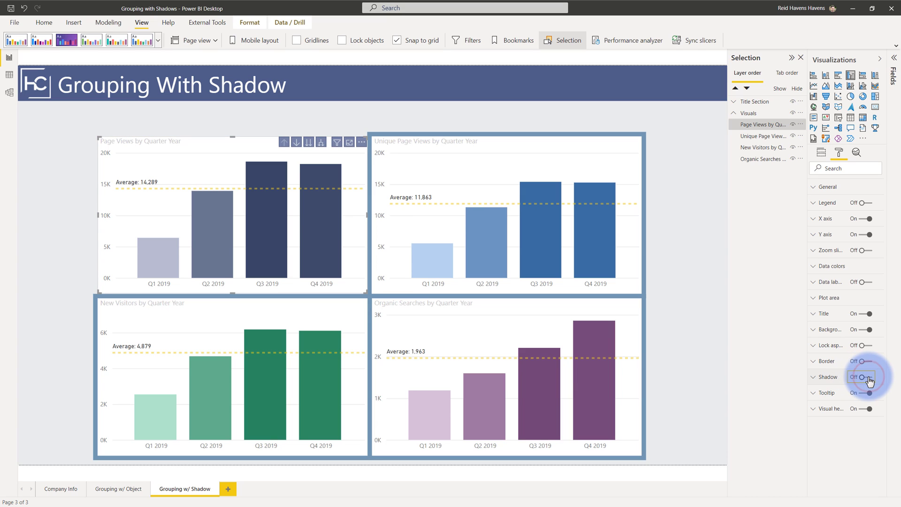
drag(184, 145, 157, 125)
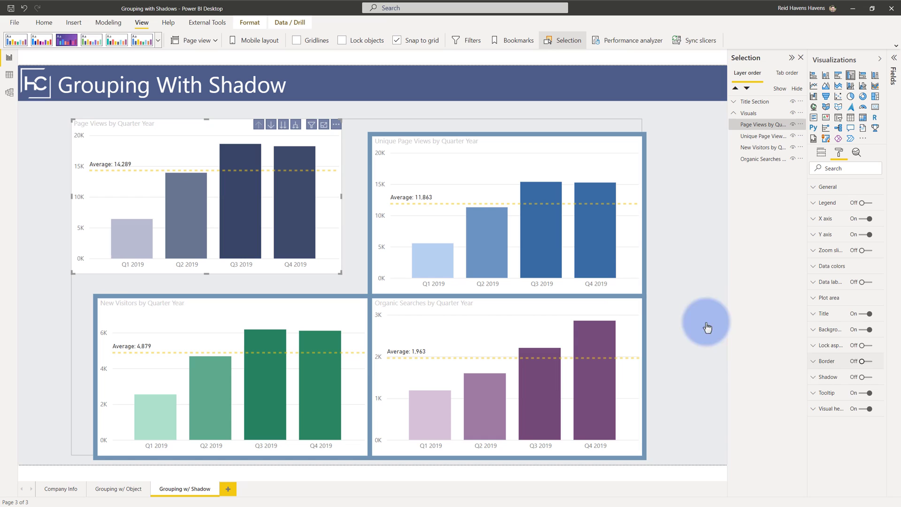
click(865, 381)
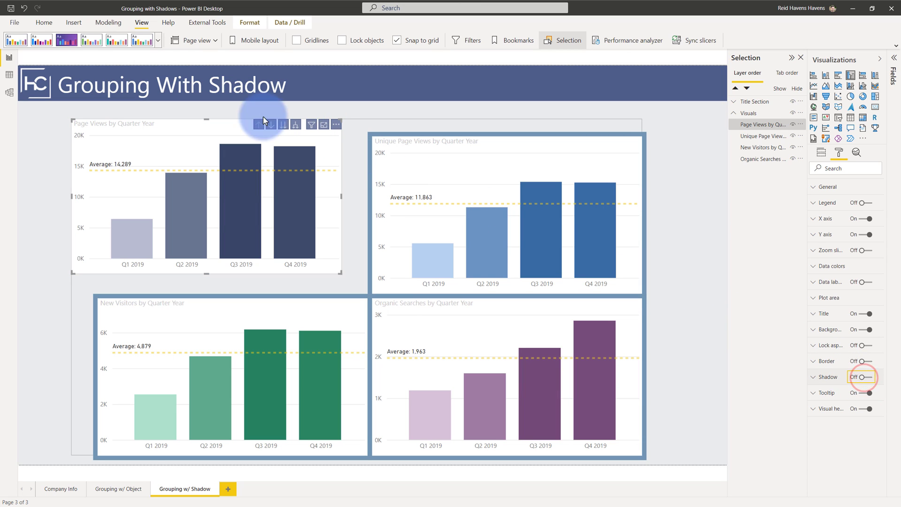
click(23, 9)
click(22, 9)
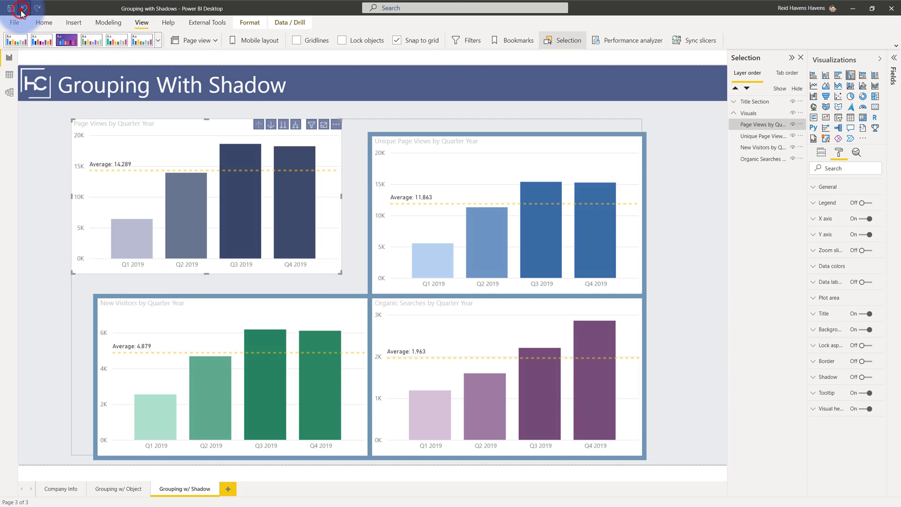
click(23, 9)
click(23, 10)
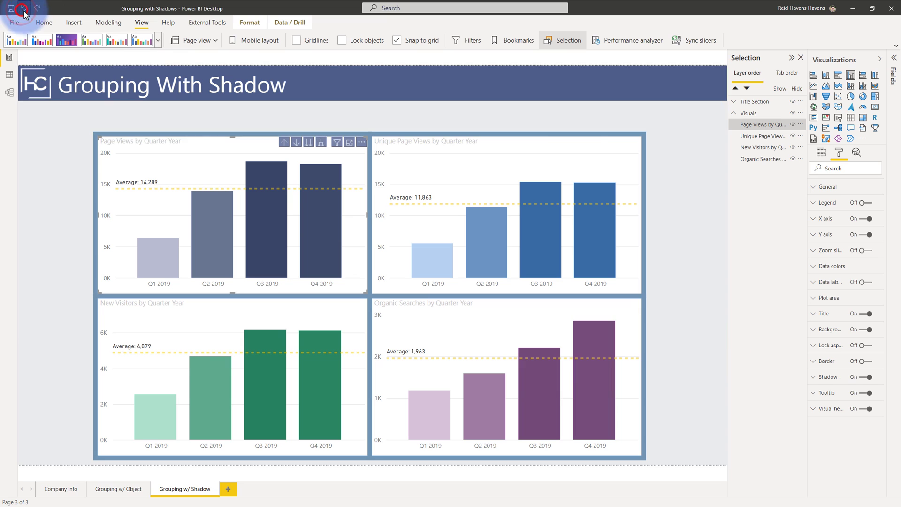
- Review the Custom, Outside, 8 px zero-blur shadow, then select Unique Page Views and Organic Searches charts
click(812, 376)
scroll(858, 356, down, 1)
scroll(858, 357, down, 4)
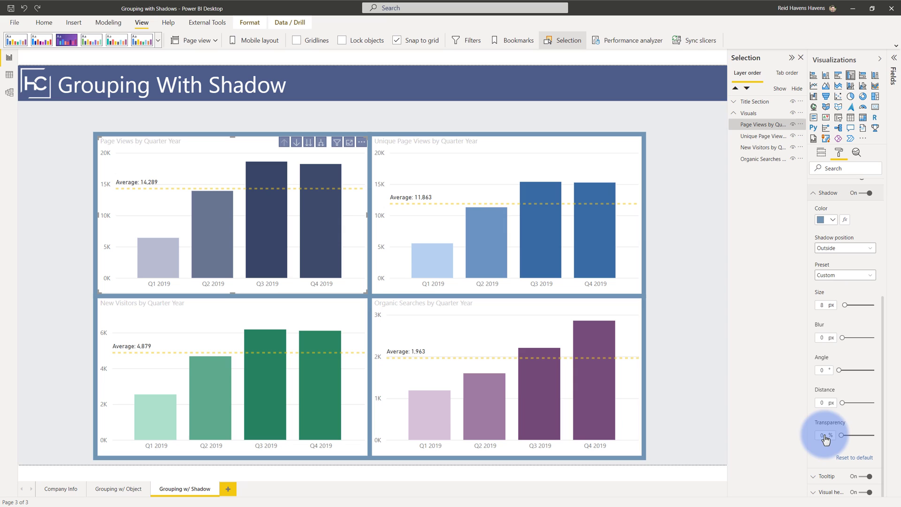
click(390, 142)
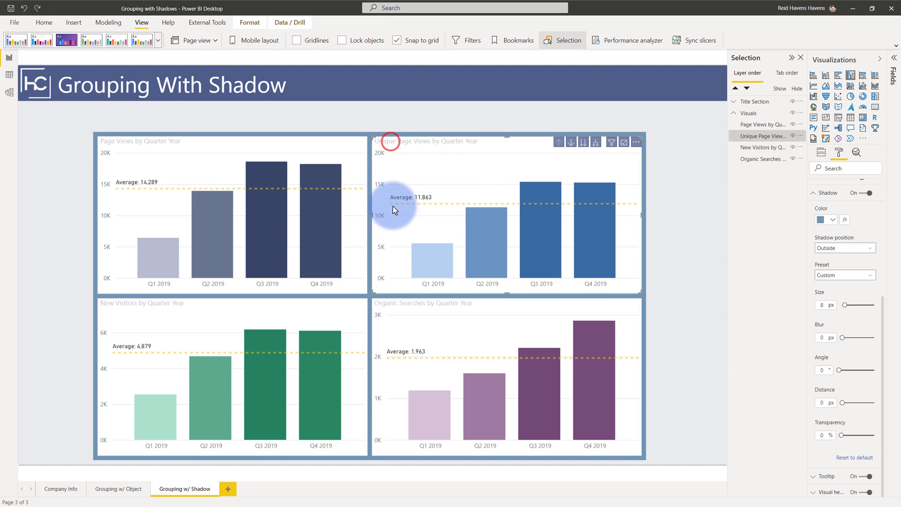
click(397, 303)
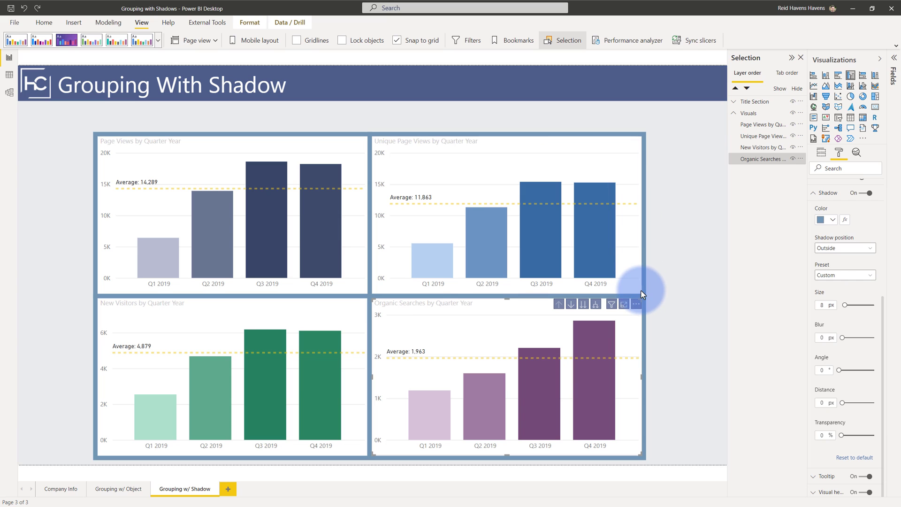
- Record a visual refresh in Performance analyzer to list logo, title and chart load times
click(628, 43)
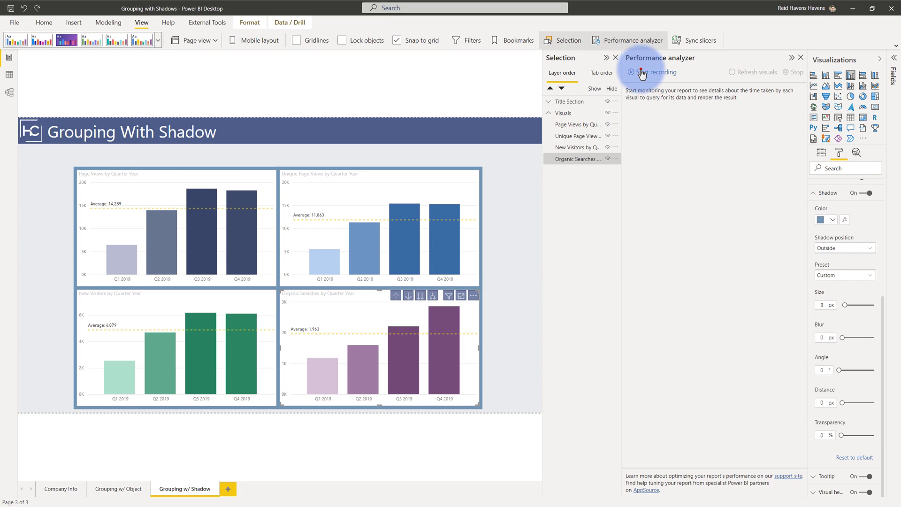
click(641, 71)
click(773, 73)
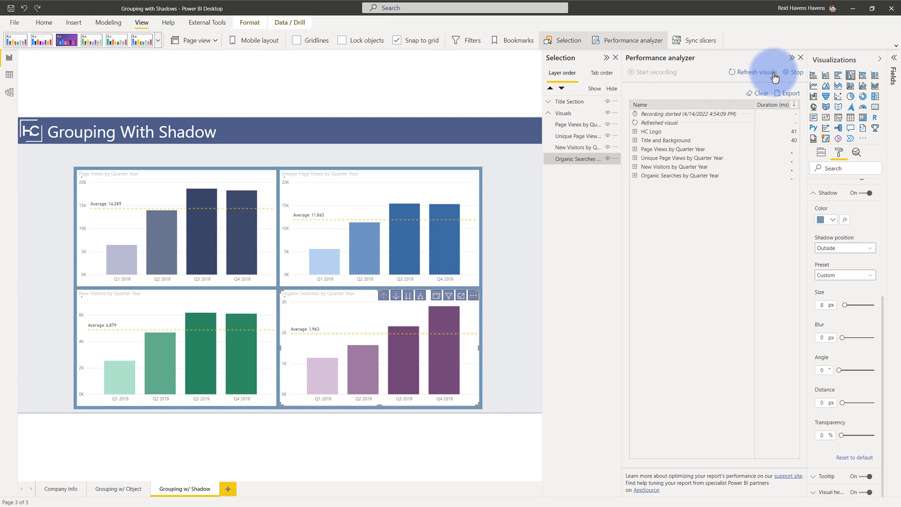